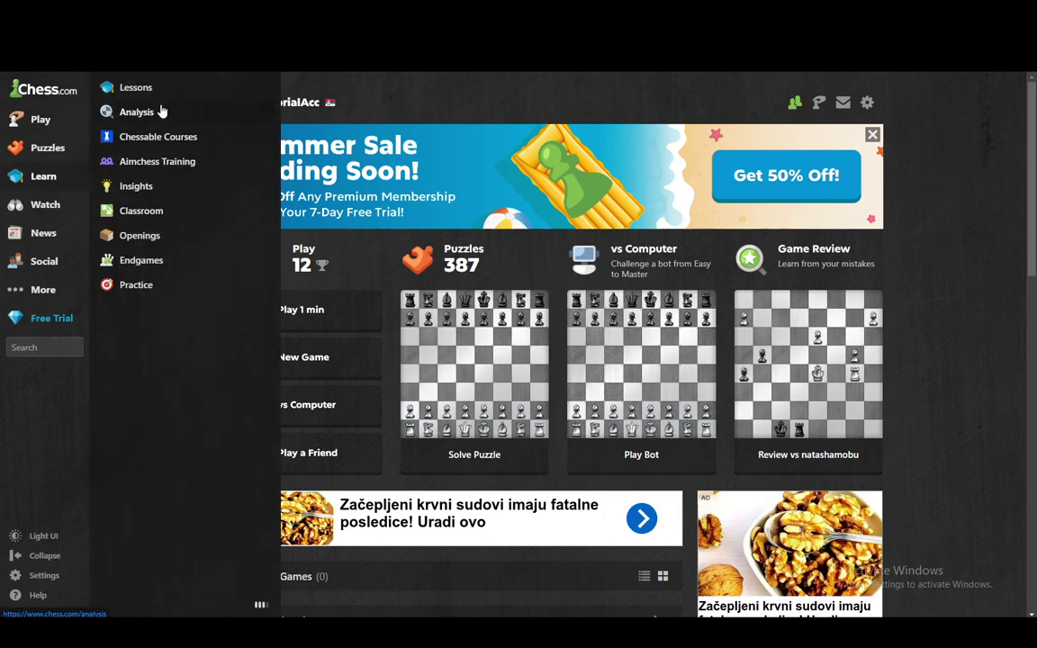
Step: Create a new room from the Chess.com Classroom page
{"action": "left_click", "coordinate": [139, 211]}
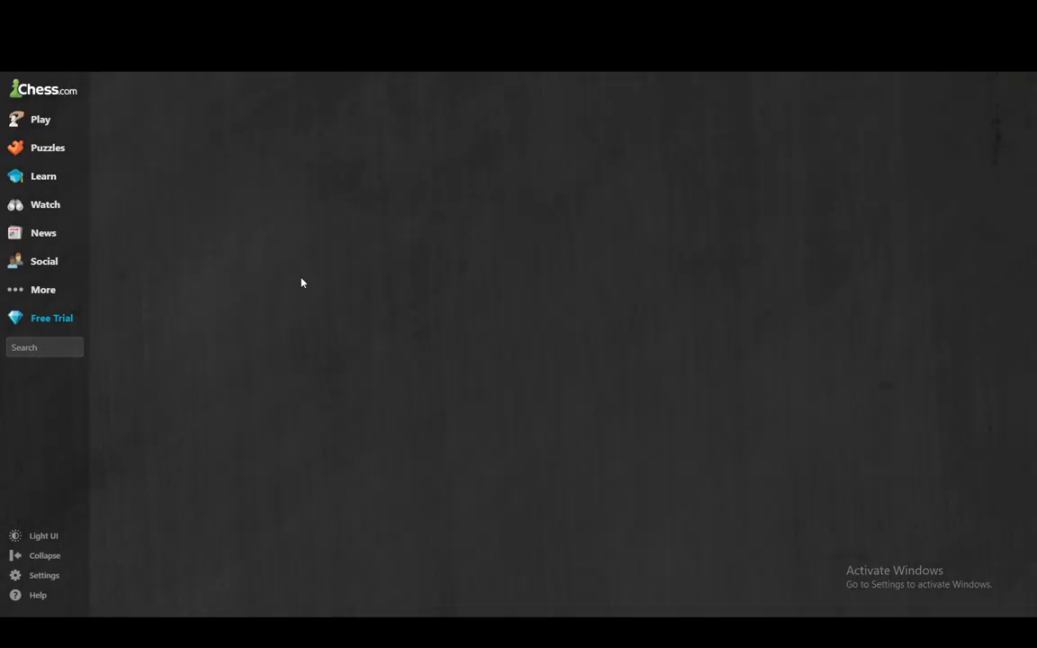
{"action": "left_click", "coordinate": [730, 205]}
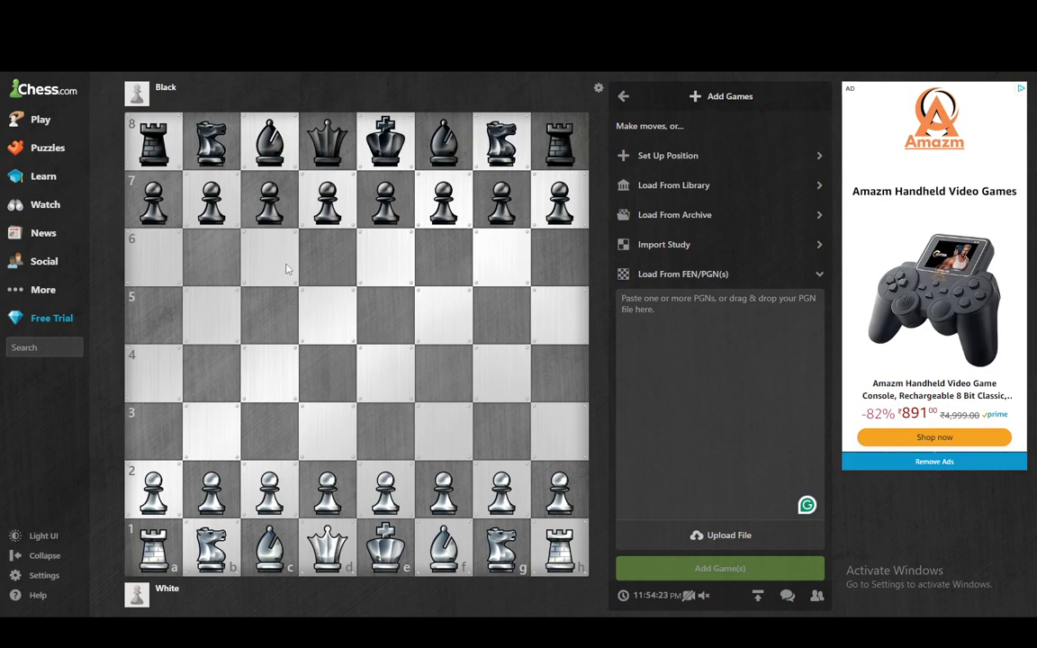
Step: Draw a green arrow toward the centre, a red c3–g3 arrow and a blue diagonal arrow
{"action": "right_click", "coordinate": [213, 371]}
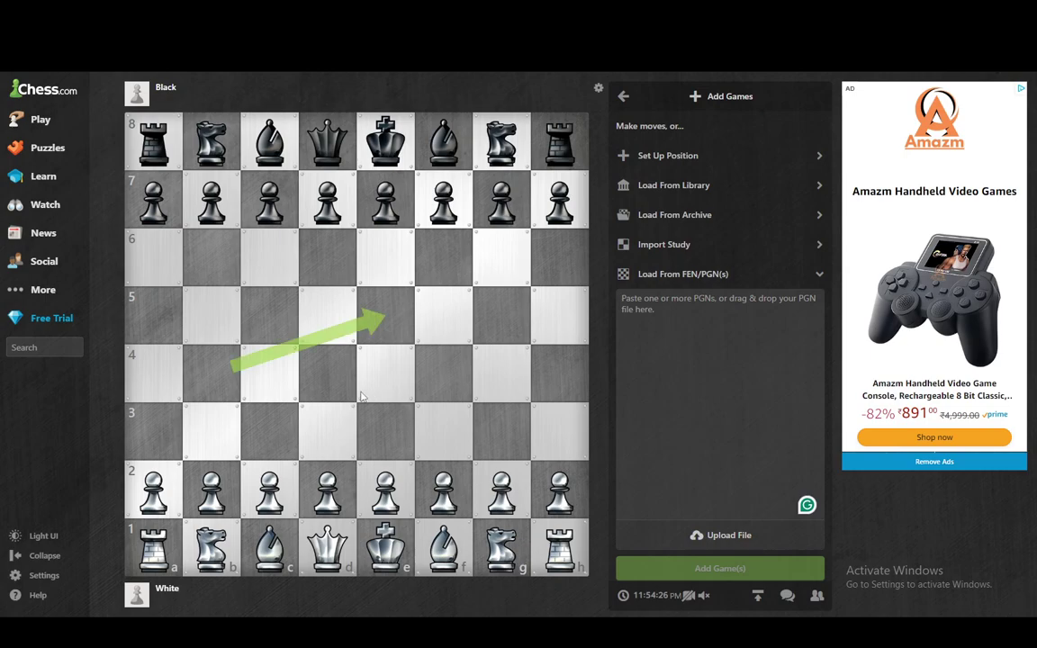
{"action": "left_click_drag", "start_coordinate": [269, 431], "coordinate": [502, 431]}
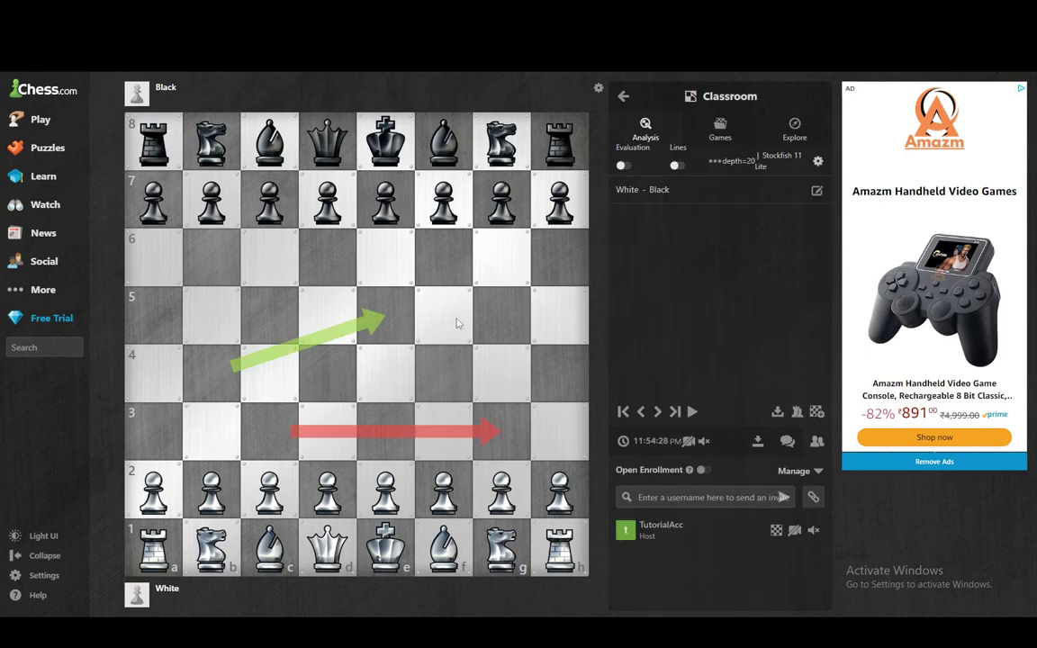
{"action": "left_click_drag", "start_coordinate": [384, 259], "coordinate": [501, 372]}
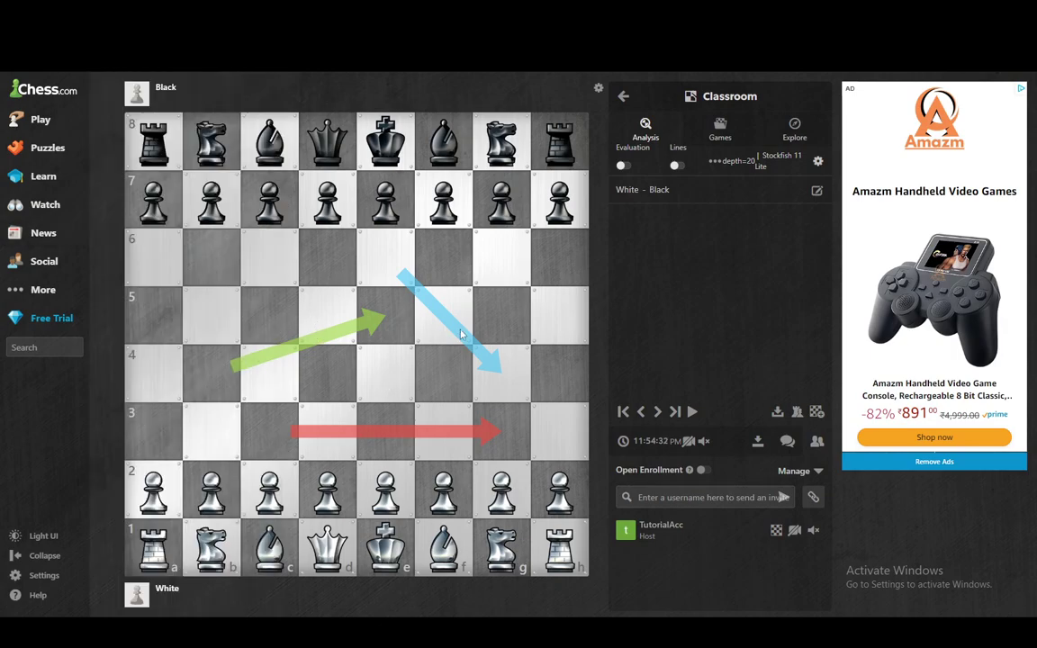
Step: Clear the arrows and highlight the a5–d6 block red
{"action": "left_click", "coordinate": [317, 334]}
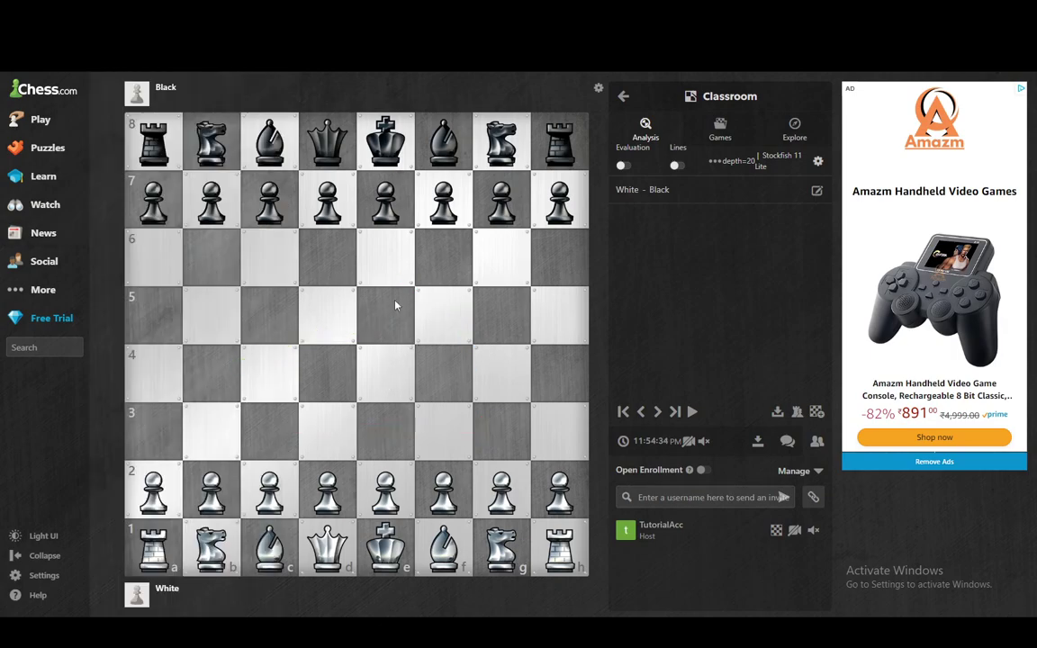
{"action": "right_click", "coordinate": [327, 259]}
{"action": "right_click", "coordinate": [269, 259]}
{"action": "right_click", "coordinate": [269, 315]}
{"action": "right_click", "coordinate": [212, 260]}
{"action": "right_click", "coordinate": [211, 316]}
{"action": "right_click", "coordinate": [154, 259]}
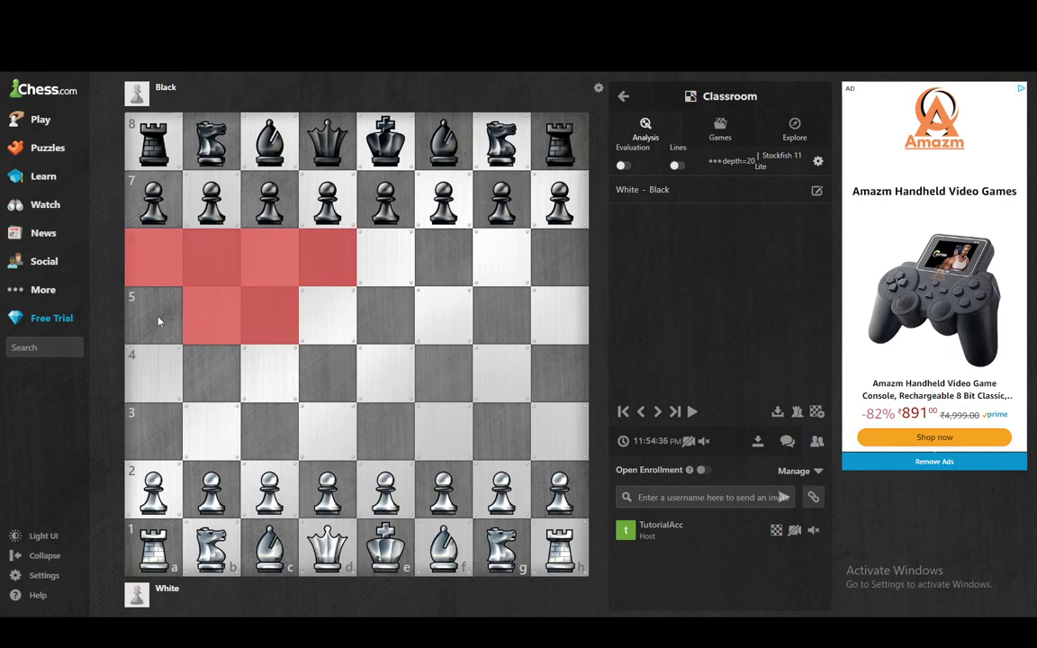
{"action": "right_click", "coordinate": [164, 319]}
{"action": "right_click", "coordinate": [327, 311]}
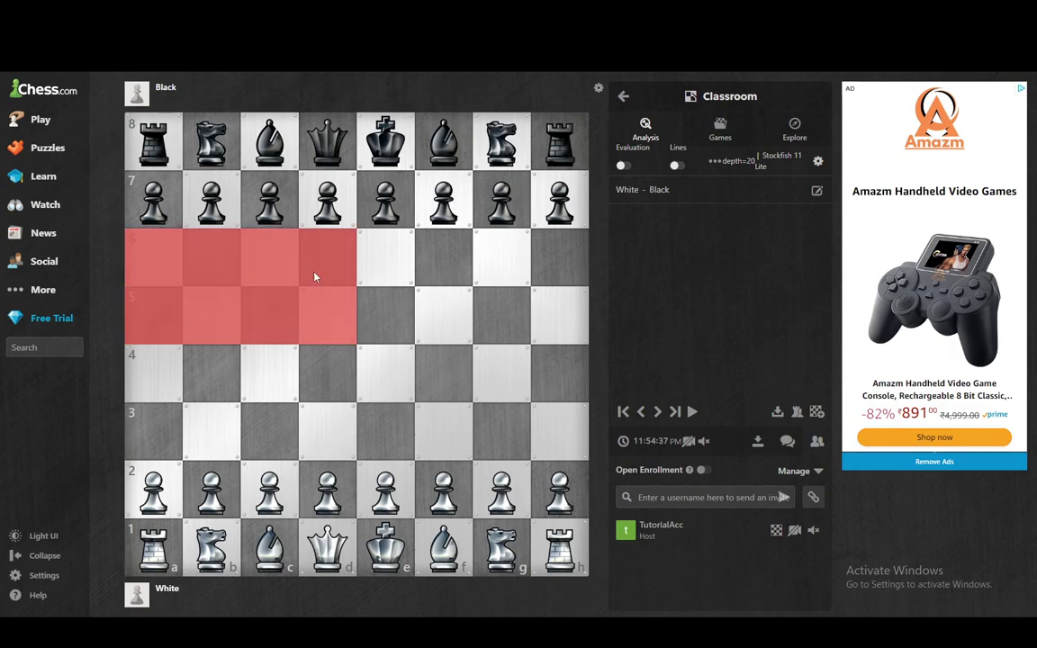
Step: Highlight the e5–h6 block yellow
{"action": "right_click", "coordinate": [385, 259], "text": "ctrl"}
{"action": "right_click", "coordinate": [385, 315], "text": "ctrl"}
{"action": "right_click", "coordinate": [443, 315], "text": "ctrl"}
{"action": "right_click", "coordinate": [443, 259], "text": "ctrl"}
{"action": "right_click", "coordinate": [500, 315], "text": "ctrl"}
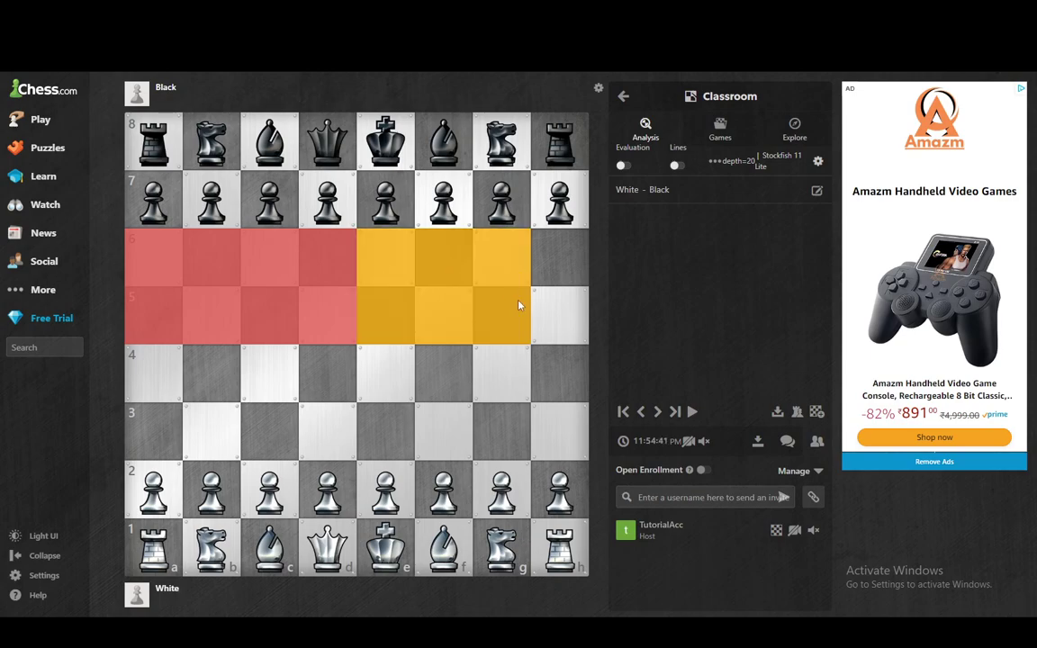
{"action": "right_click", "coordinate": [501, 259], "text": "ctrl"}
{"action": "right_click", "coordinate": [558, 260], "text": "ctrl"}
Step: Highlight the e3–h4 block green
{"action": "right_click", "coordinate": [559, 373], "text": "shift"}
{"action": "right_click", "coordinate": [558, 430], "text": "shift"}
{"action": "right_click", "coordinate": [500, 373], "text": "shift"}
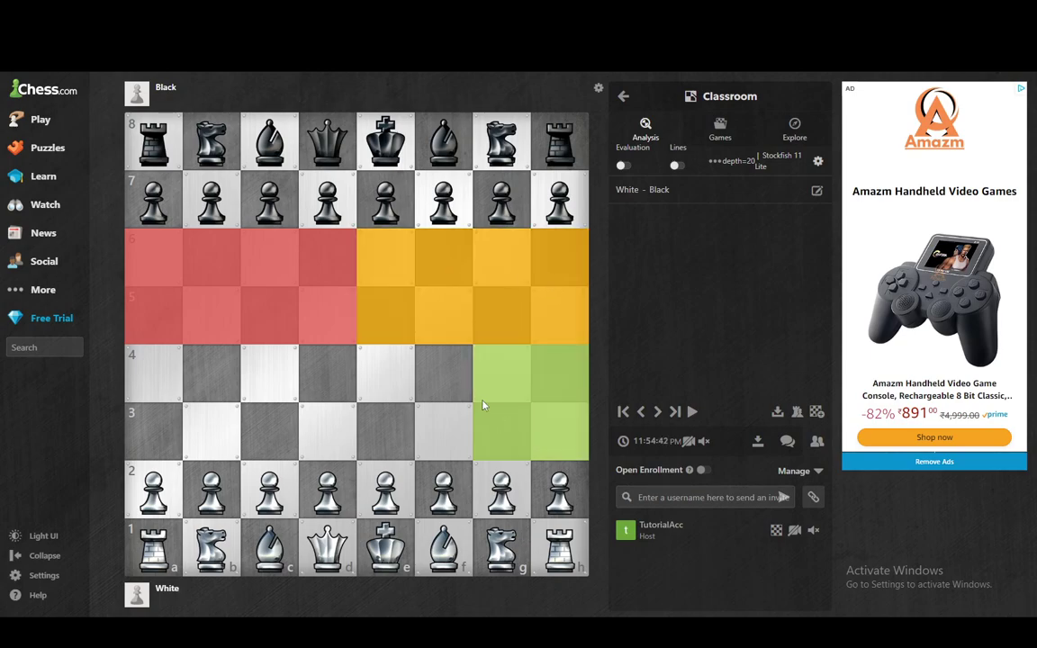
{"action": "right_click", "coordinate": [501, 430], "text": "shift"}
{"action": "right_click", "coordinate": [443, 372], "text": "shift"}
{"action": "right_click", "coordinate": [414, 430], "text": "shift"}
Step: Highlight the a3–d4 block blue
{"action": "right_click", "coordinate": [385, 373], "text": "alt"}
{"action": "right_click", "coordinate": [325, 430], "text": "alt"}
{"action": "right_click", "coordinate": [326, 373], "text": "alt"}
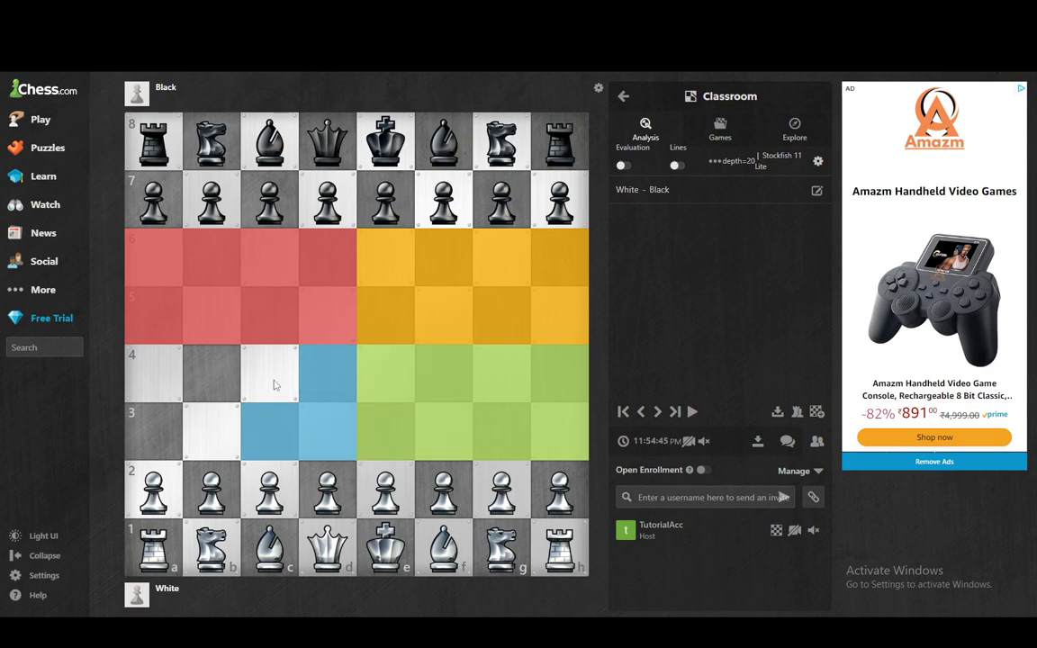
{"action": "right_click", "coordinate": [268, 373], "text": "alt"}
{"action": "right_click", "coordinate": [211, 430], "text": "alt"}
{"action": "right_click", "coordinate": [153, 430], "text": "alt"}
{"action": "right_click", "coordinate": [150, 387], "text": "alt"}
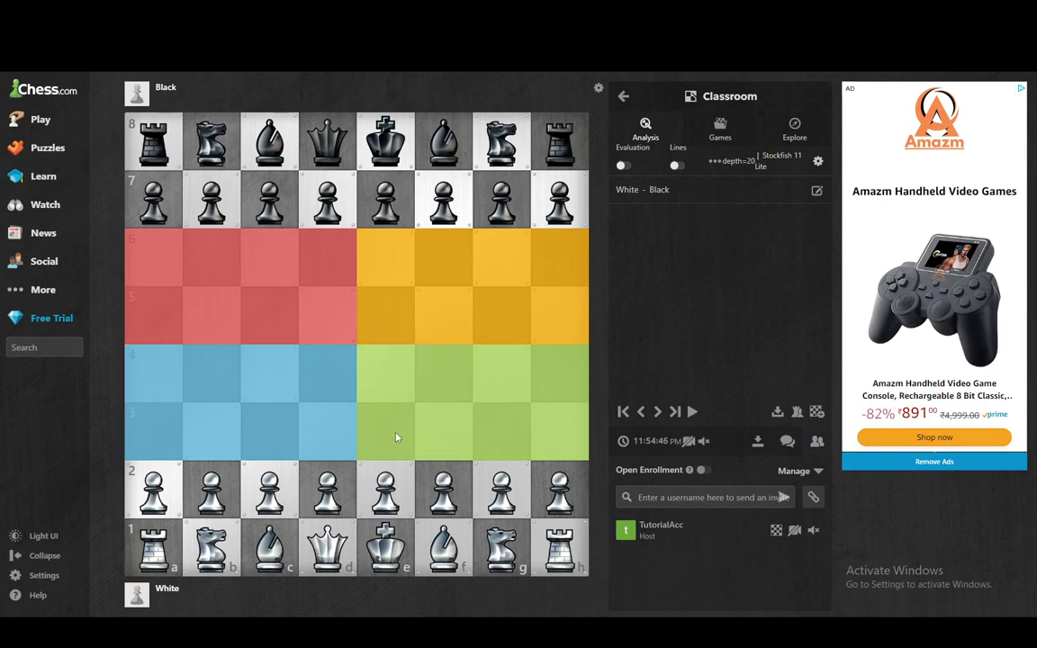
Step: Clear the coloured highlights, then draw and remove a red d5–h4 arrow
{"action": "left_click", "coordinate": [336, 333]}
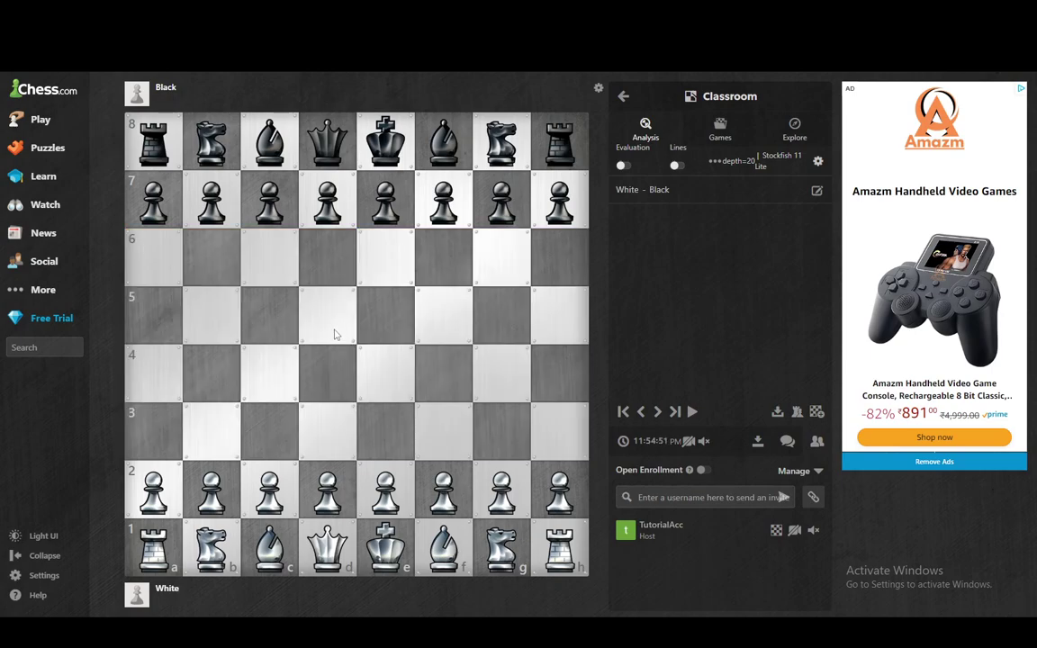
{"action": "left_click_drag", "start_coordinate": [329, 315], "coordinate": [558, 369]}
{"action": "left_click", "coordinate": [251, 316]}
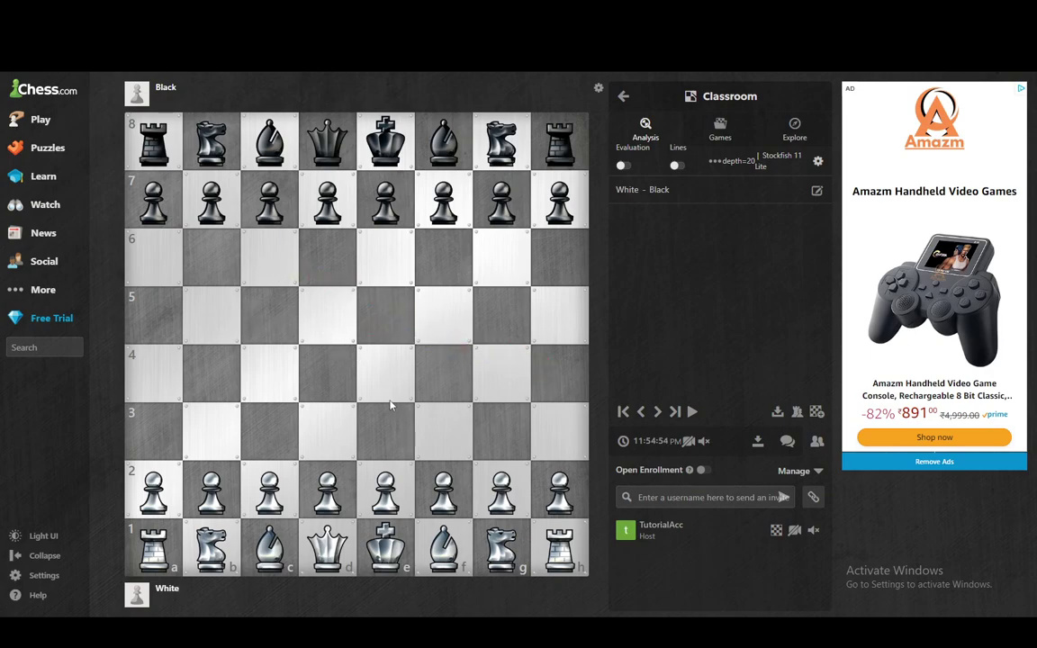